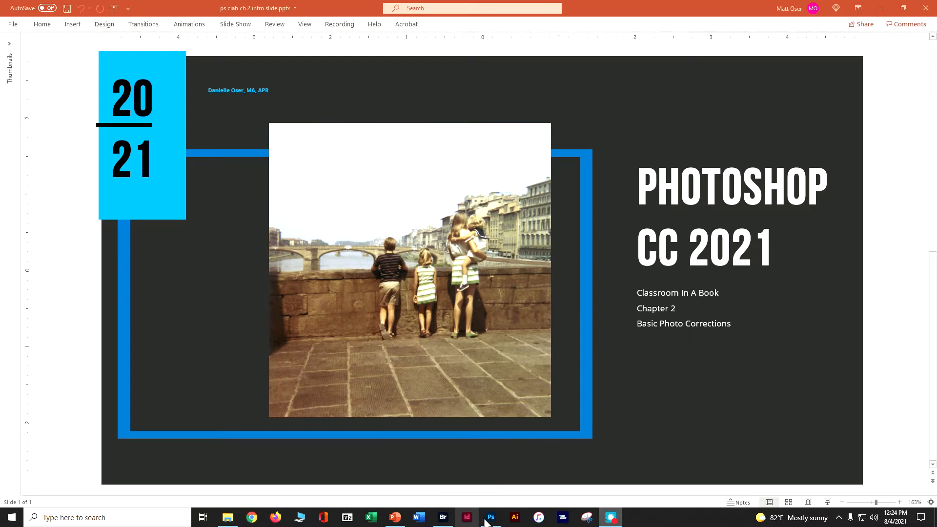
Switch to Photoshop and patch out the person cut off at the photo's right edge with the neighbouring wall area, clearing the selection
click(491, 518)
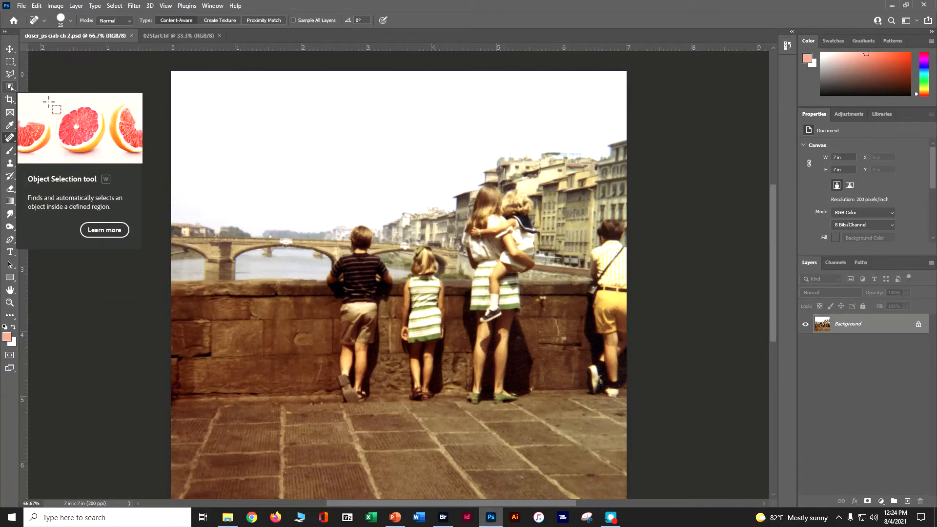
right_click(10, 138)
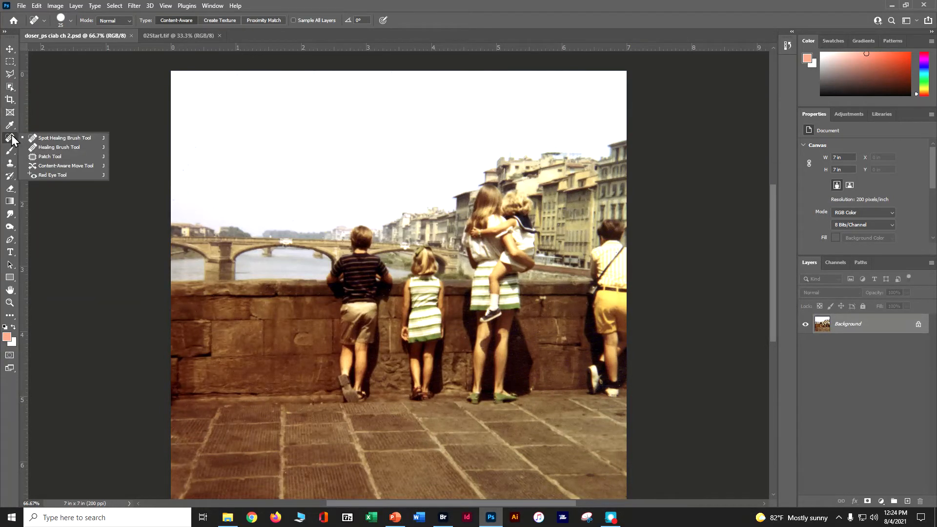
click(41, 156)
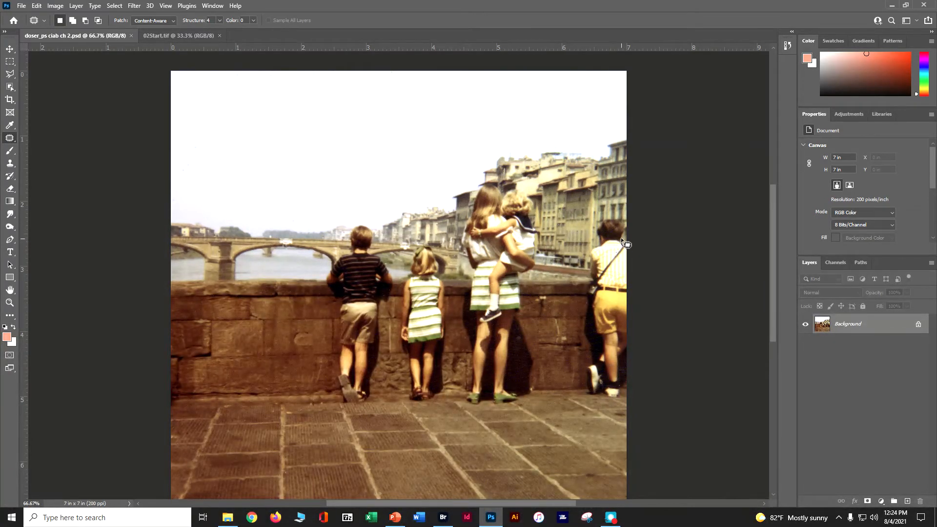
mouse_move(623, 229)
mouse_down()
mouse_move(608, 221)
mouse_move(596, 232)
mouse_move(586, 316)
mouse_move(589, 390)
mouse_move(619, 399)
mouse_up()
drag(635, 248, 630, 249)
drag(610, 273, 559, 266)
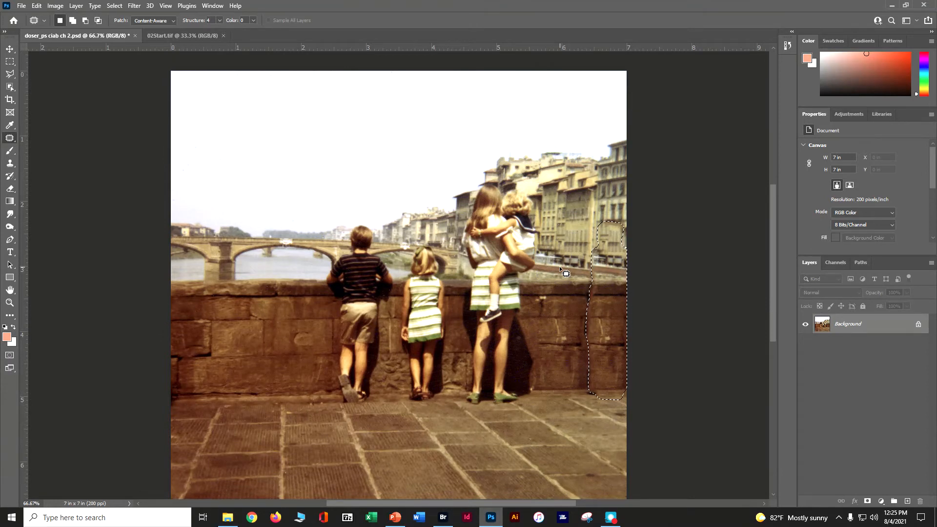
key(ctrl+d)
Choose the Clone Stamp tool and set its brush size to 60 px
click(8, 139)
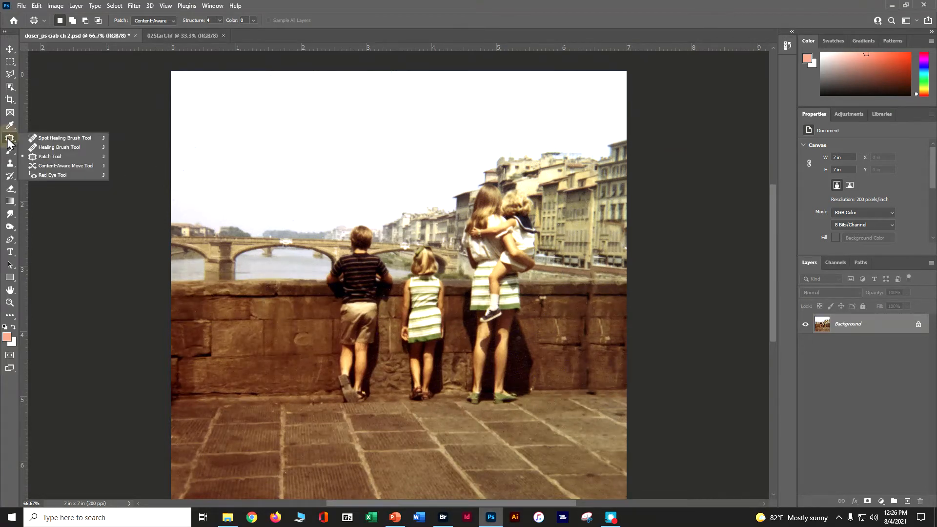
click(11, 167)
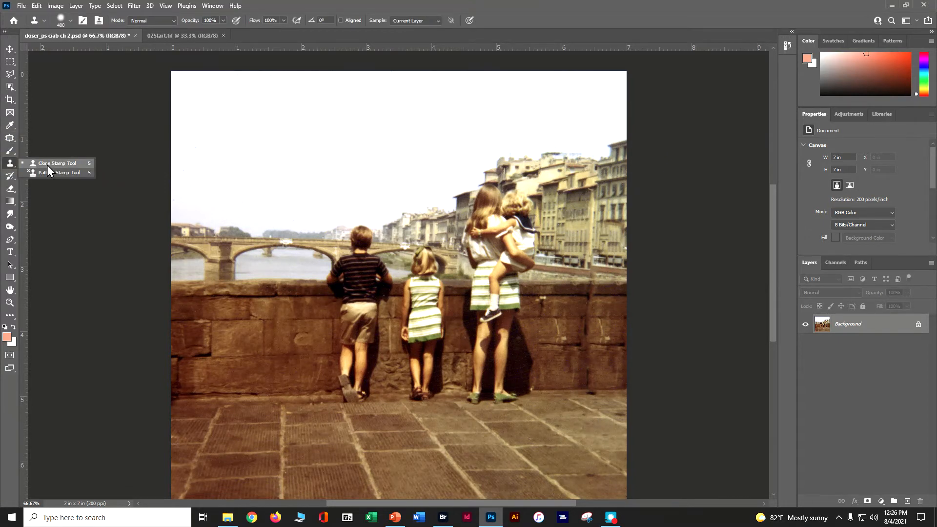
click(47, 165)
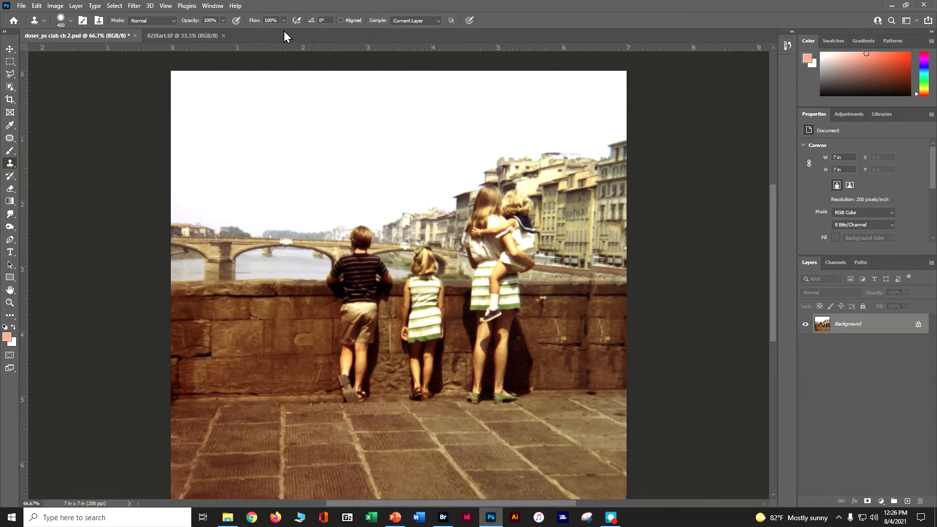
click(69, 20)
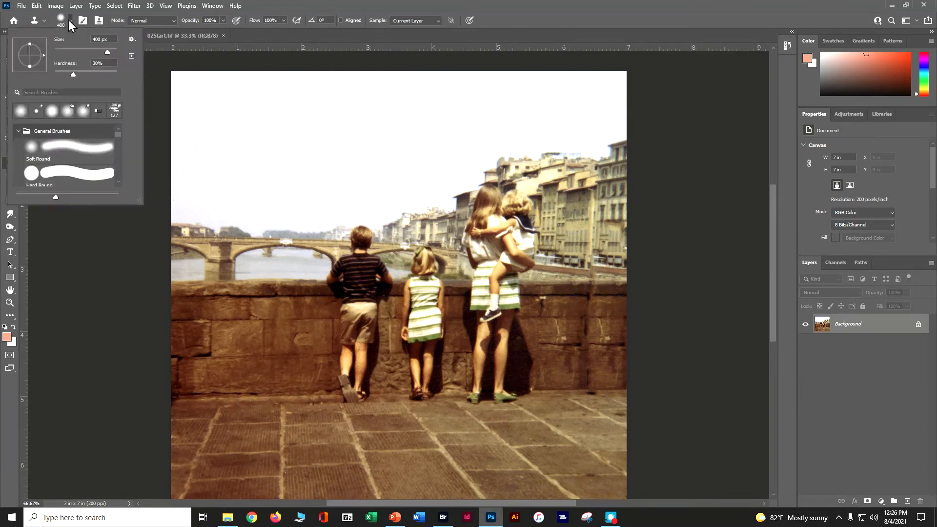
click(65, 48)
text(60)
key(Return)
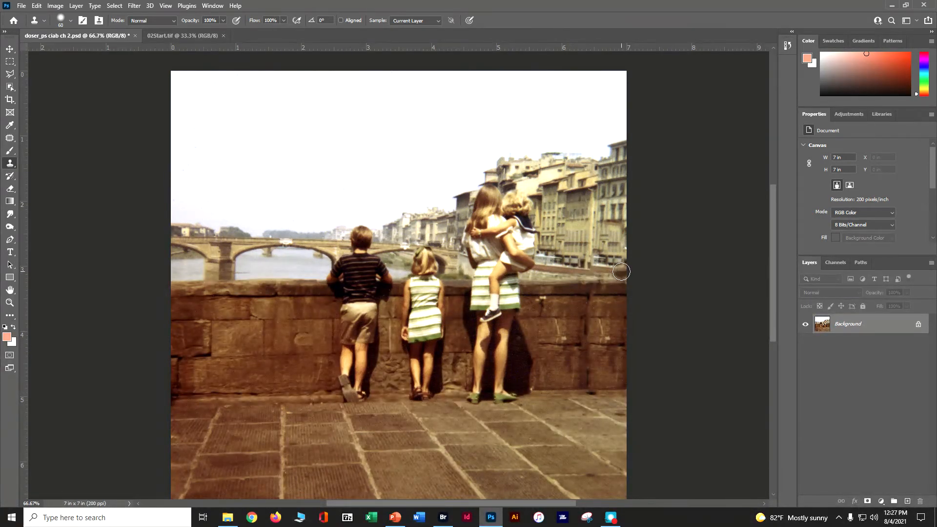
key(alt)
alt+click(622, 264)
key(ctrl+z)
Clone the dark ledge stone along the wall top near the photo's right edge over the patched seam
click(546, 272)
key(ctrl+plus)
key(ctrl+plus)
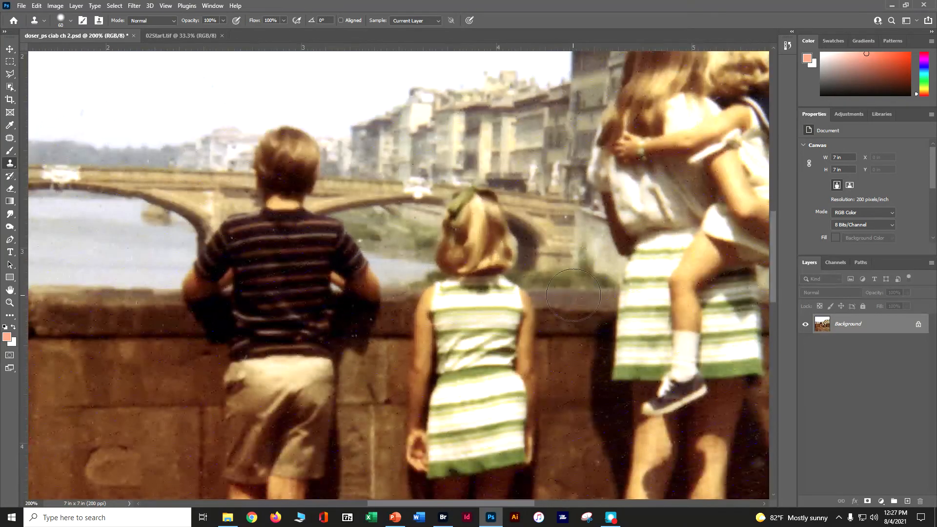
mouse_move(590, 308)
mouse_down()
mouse_move(318, 174)
mouse_move(182, 167)
mouse_move(2, 199)
mouse_up()
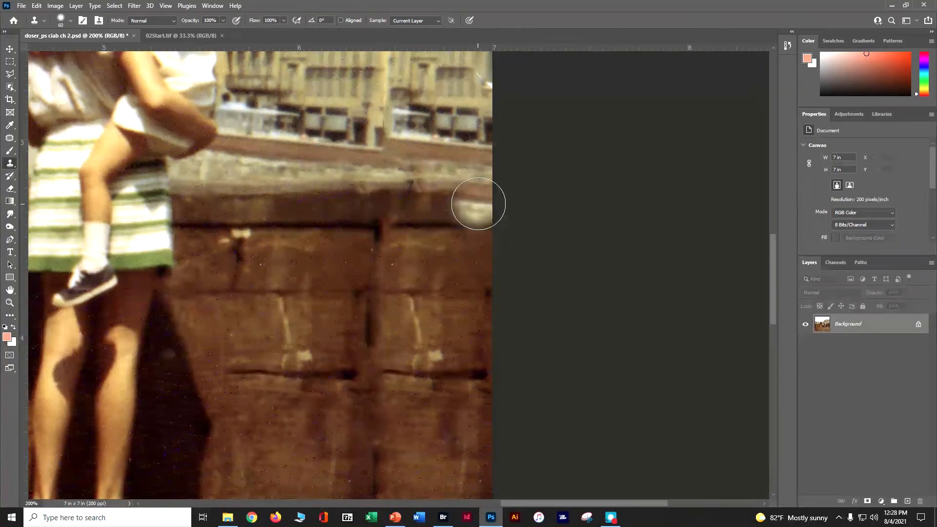
alt+click(478, 204)
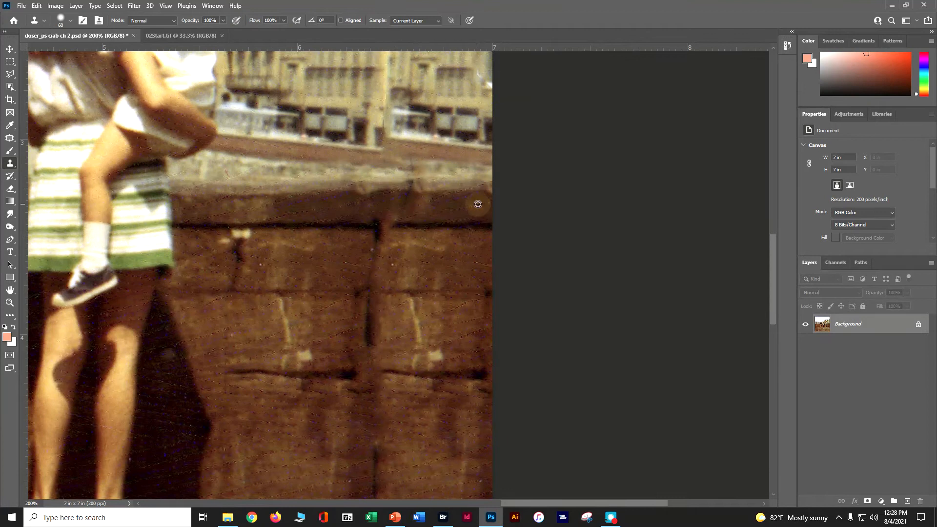
mouse_move(435, 198)
mouse_down()
mouse_move(453, 194)
mouse_move(415, 198)
mouse_up()
click(414, 201)
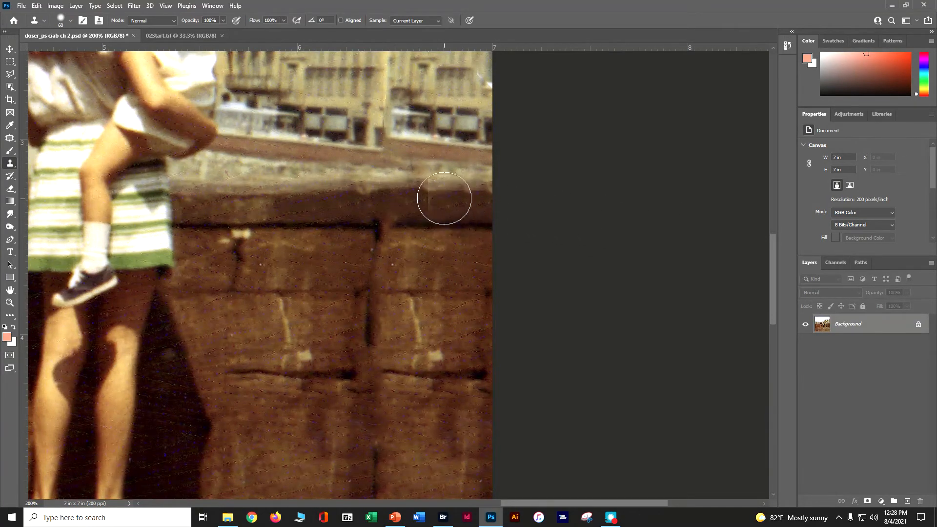
Undo the stray stamp on the building front and turn on Aligned for the Clone Stamp
click(487, 123)
key(ctrl+z)
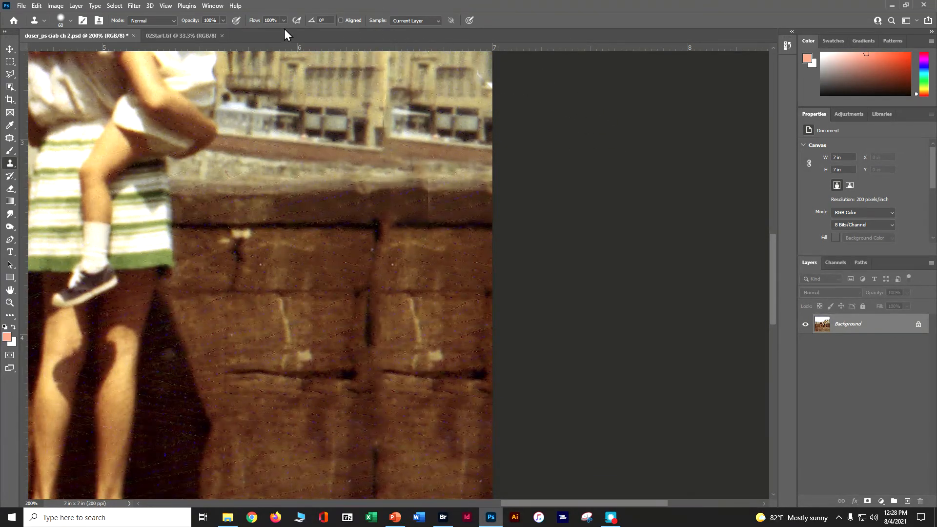
click(341, 20)
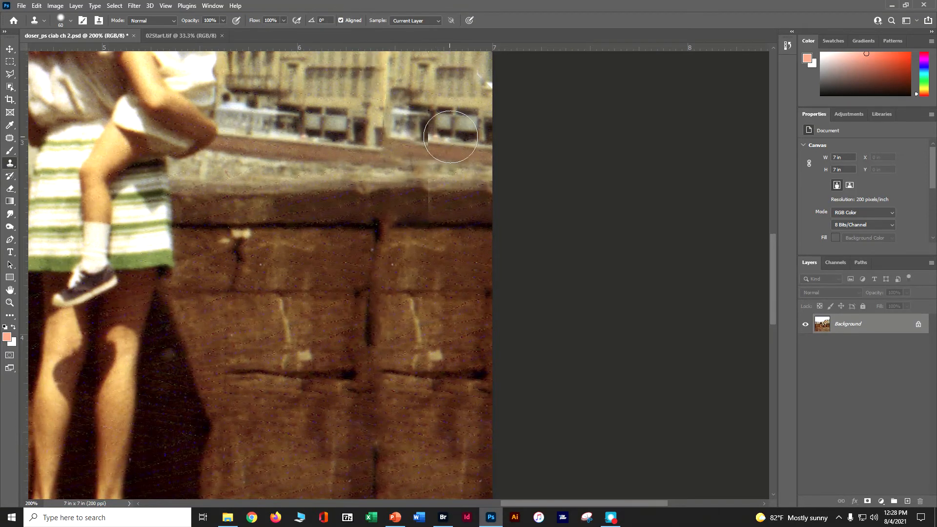
Reduce the Clone Stamp brush to 45 px for the building facade, undoing the trial stamp there
scroll(441, 136, up, 3)
scroll(472, 155, up, 3)
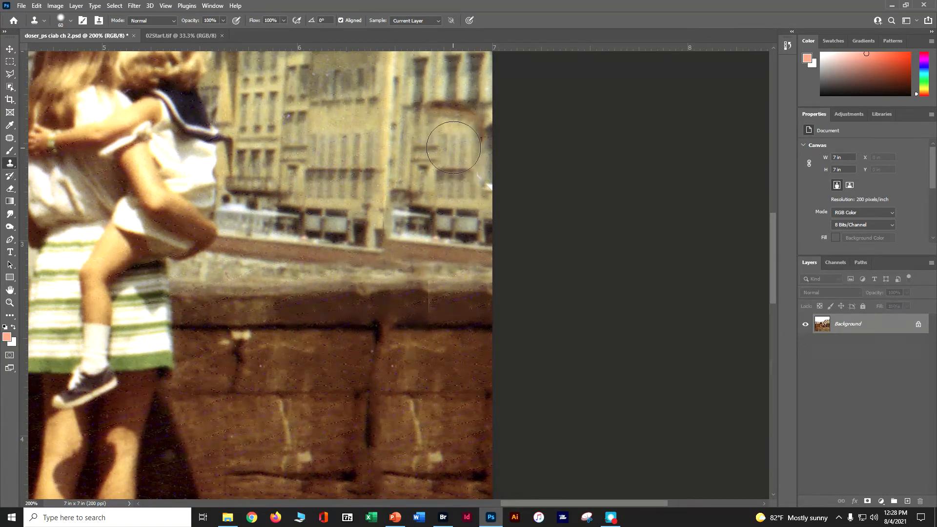
key(bracketright)
key(bracketright)
key(bracketright)
click(442, 133)
key(bracketleft)
key(bracketleft)
key(bracketleft)
key(bracketleft)
key(bracketleft)
click(426, 149)
key(ctrl+z)
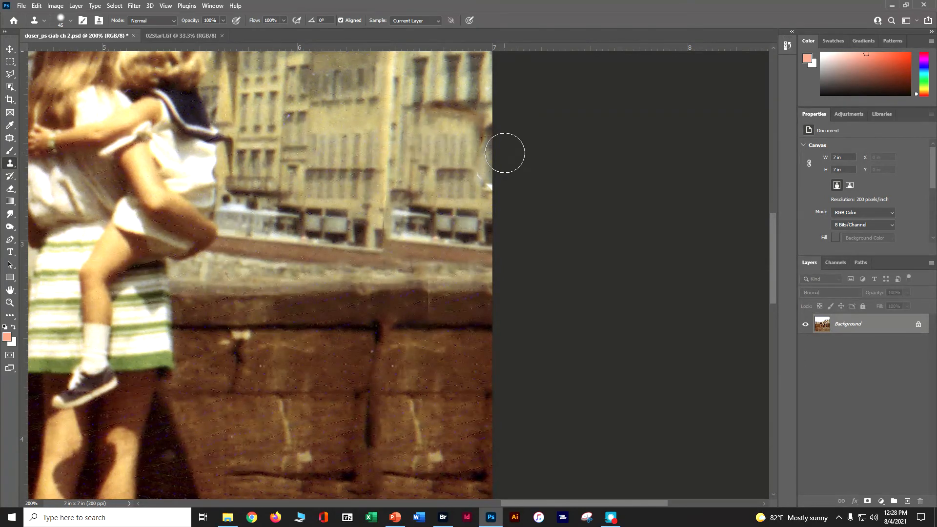
Clone clean building facade over the leftover marks at the photo's right edge
click(472, 171)
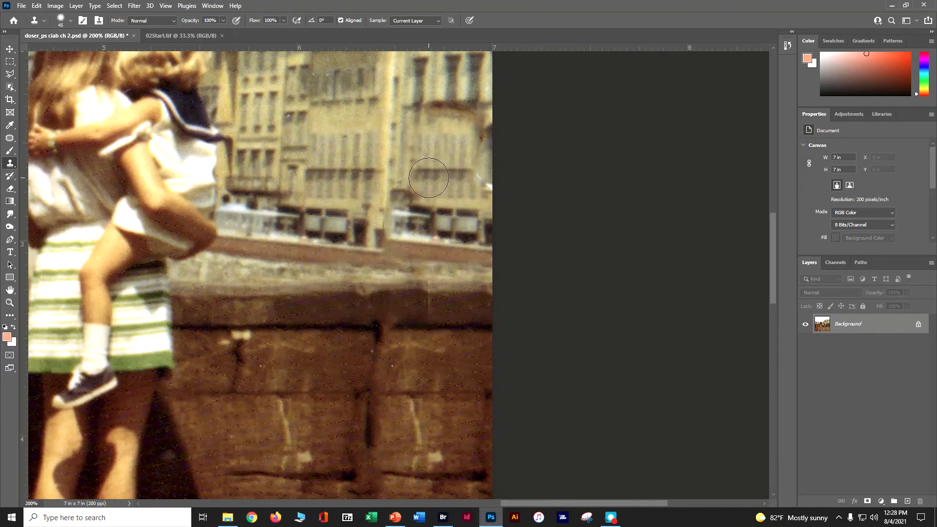
alt+click(420, 179)
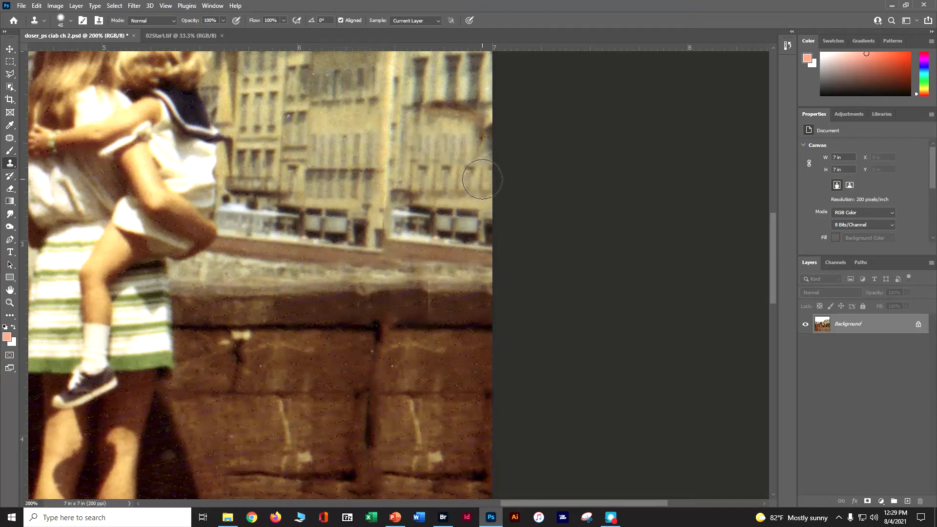
click(490, 147)
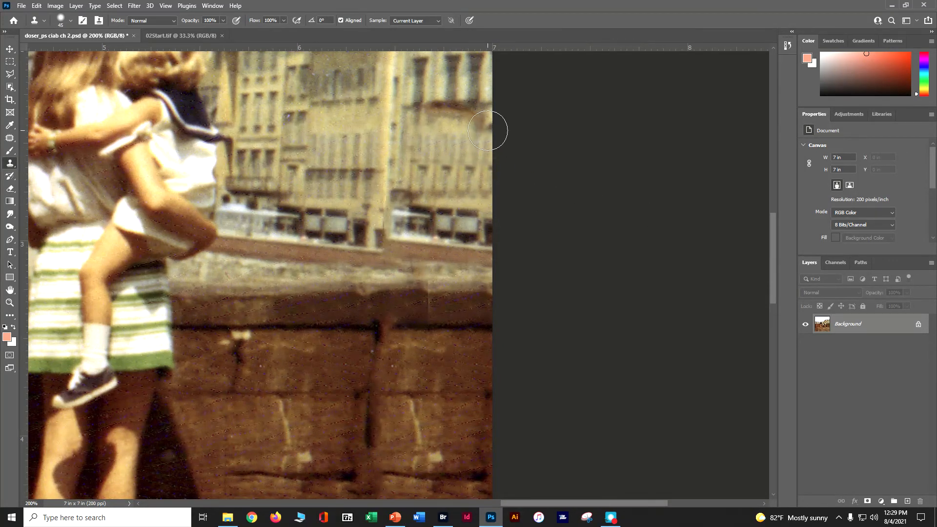
click(489, 128)
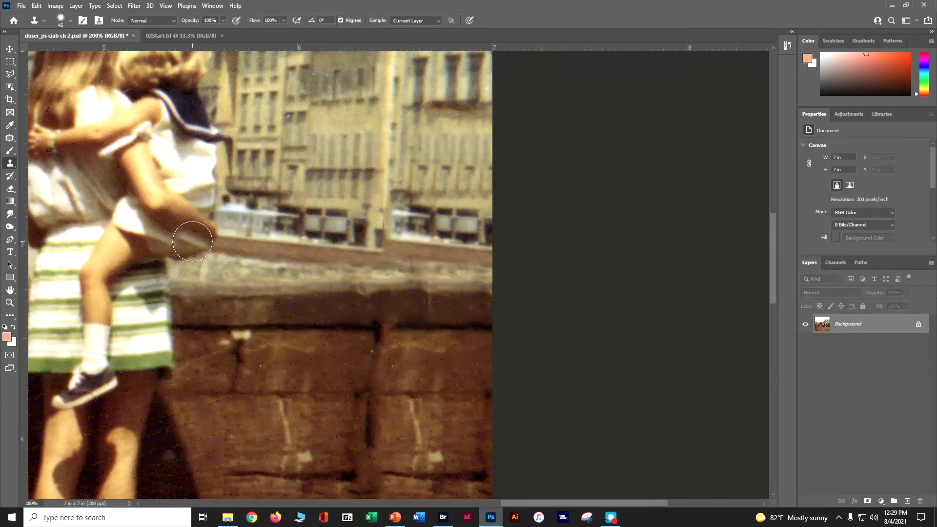
Sample the red-brown strip below the buildings beside the child and clone it across the gap to the photo's right edge
mouse_move(223, 264)
mouse_down()
mouse_move(212, 247)
mouse_move(229, 257)
mouse_move(256, 248)
mouse_up()
alt+click(256, 248)
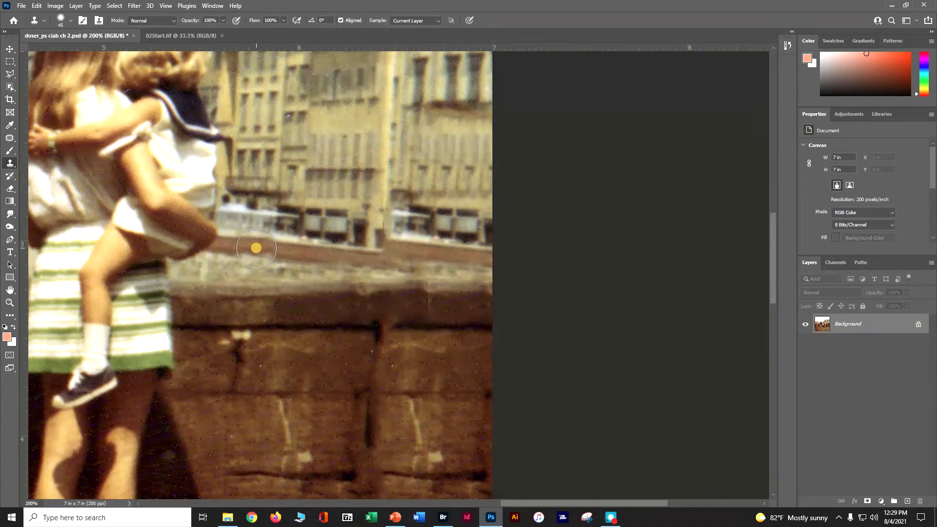
click(256, 248)
drag(256, 248, 386, 248)
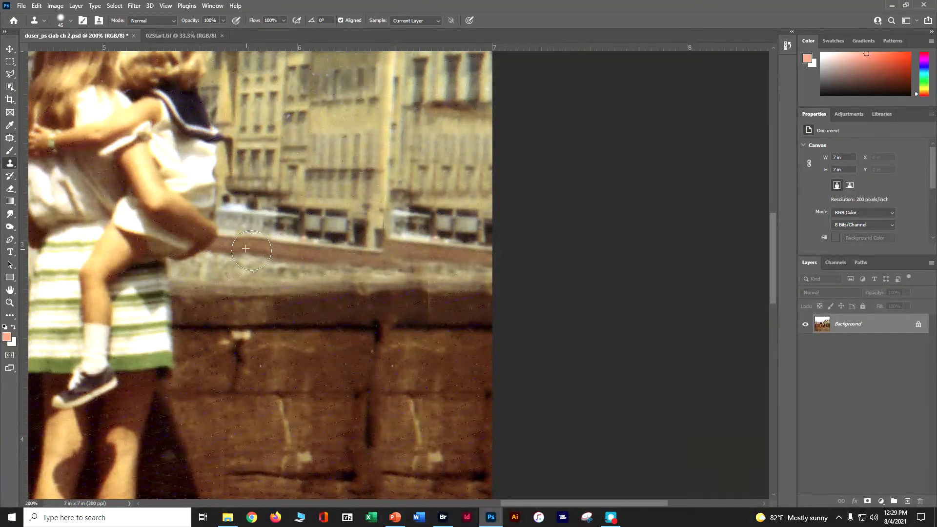
click(506, 252)
click(374, 254)
drag(403, 254, 503, 257)
Reduce the Clone Stamp brush to 20 px for the dark spot at the base of the wall
alt+scroll(507, 307, down, 4)
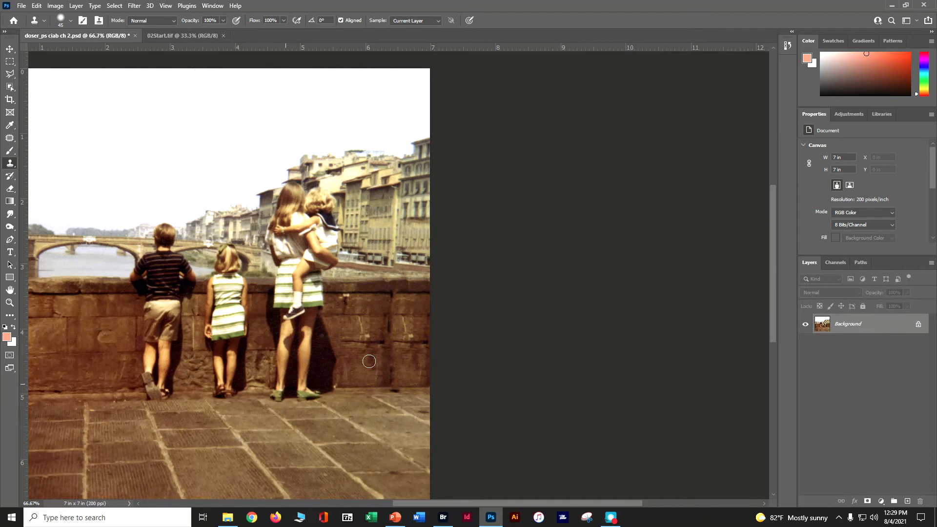
alt+scroll(414, 378, up, 3)
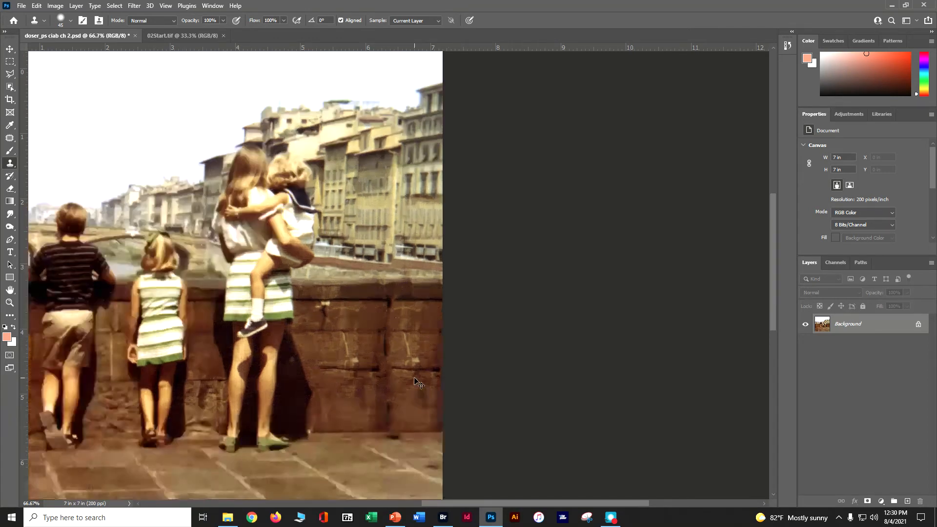
scroll(387, 277, down, 5)
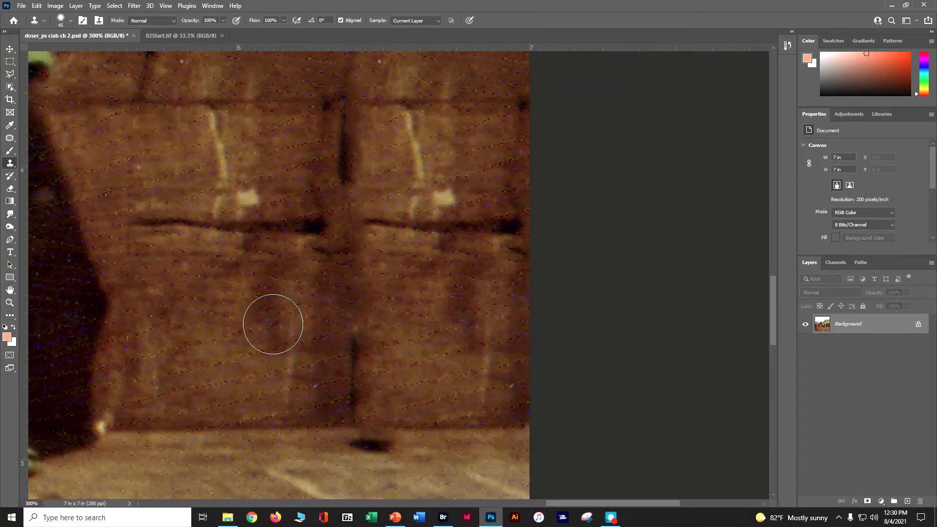
click(11, 165)
click(48, 166)
key(ctrl+minus)
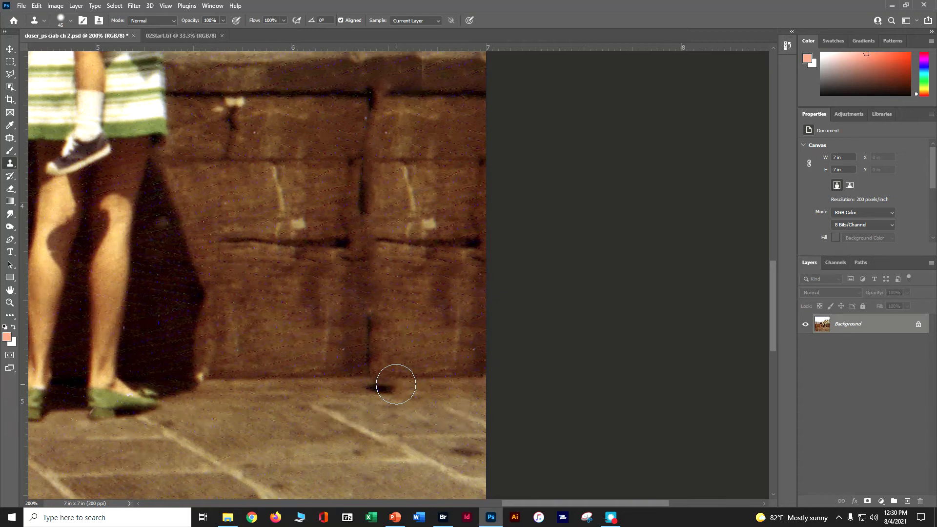
key(bracketleft)
key(bracketleft)
key(bracketleft)
key(bracketleft)
key(bracketleft)
Sample the pavement beside the dark spot, unlock the Background layer and dismiss the clone source error
alt+click(423, 387)
click(367, 388)
alt+click(417, 392)
click(918, 325)
click(397, 389)
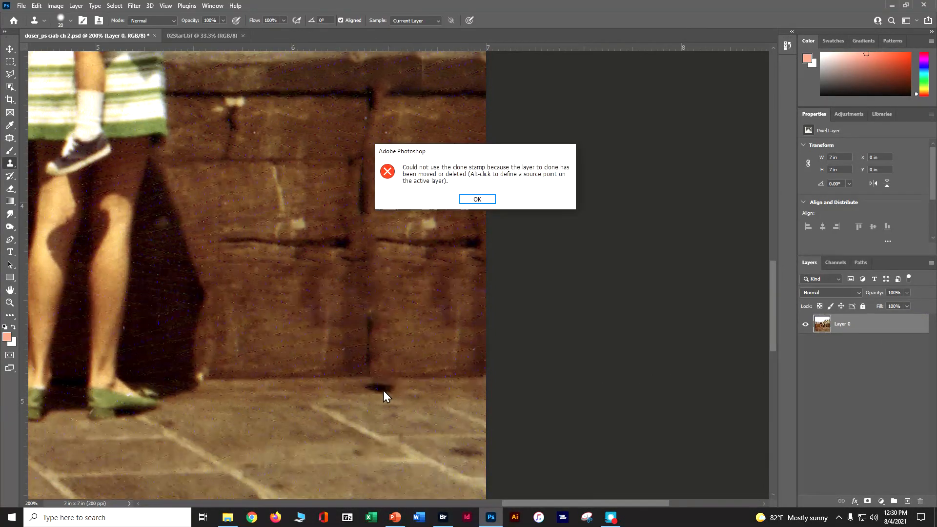
click(476, 199)
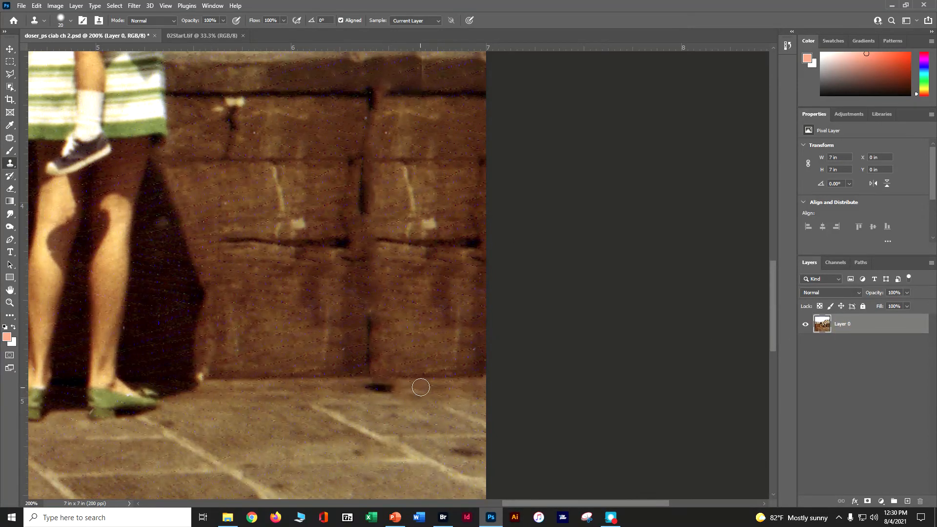
Resample the clean pavement near the photo's right edge and clone it over the dark spot at the wall's base
drag(395, 388, 356, 389)
key(ctrl+z)
alt+click(461, 389)
drag(393, 388, 388, 388)
drag(387, 388, 366, 388)
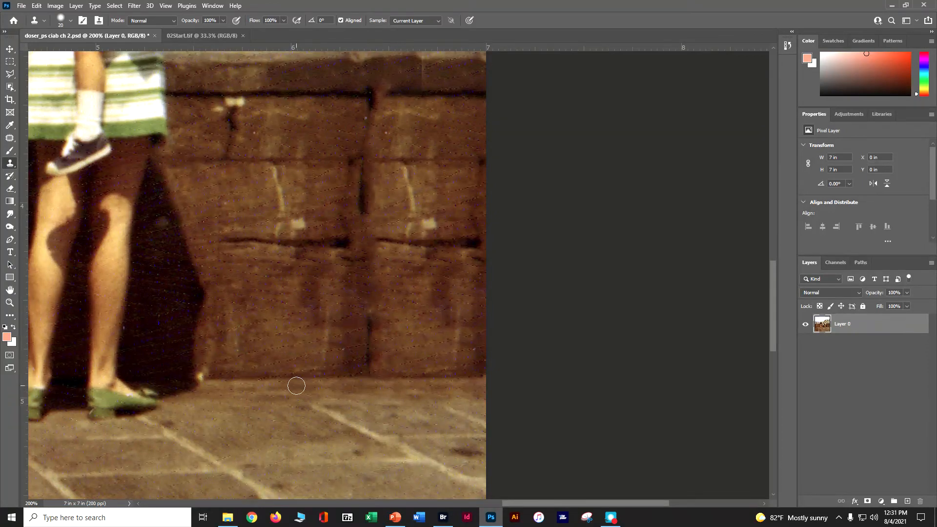
Enlarge the Clone Stamp brush to 80 px for the red-brown strip below the buildings, undoing the trial stroke
key(ctrl+minus)
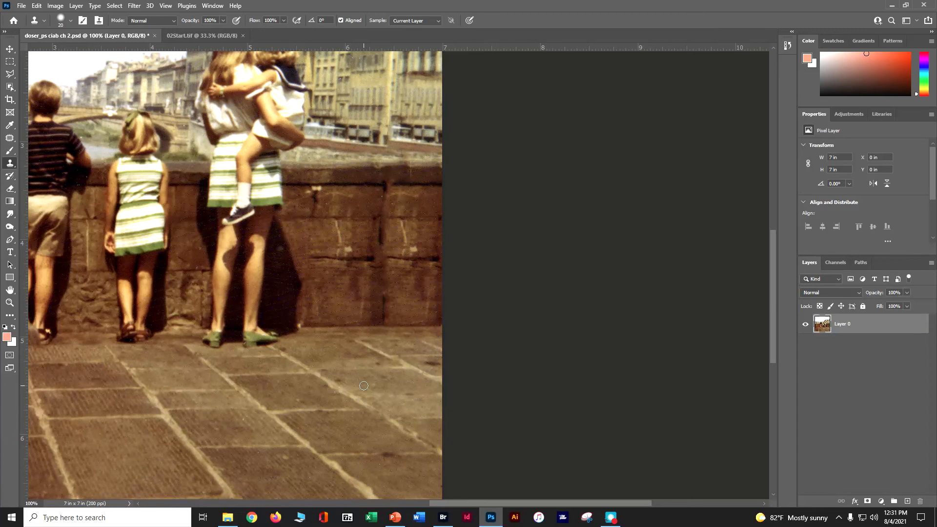
scroll(468, 309, up, 3)
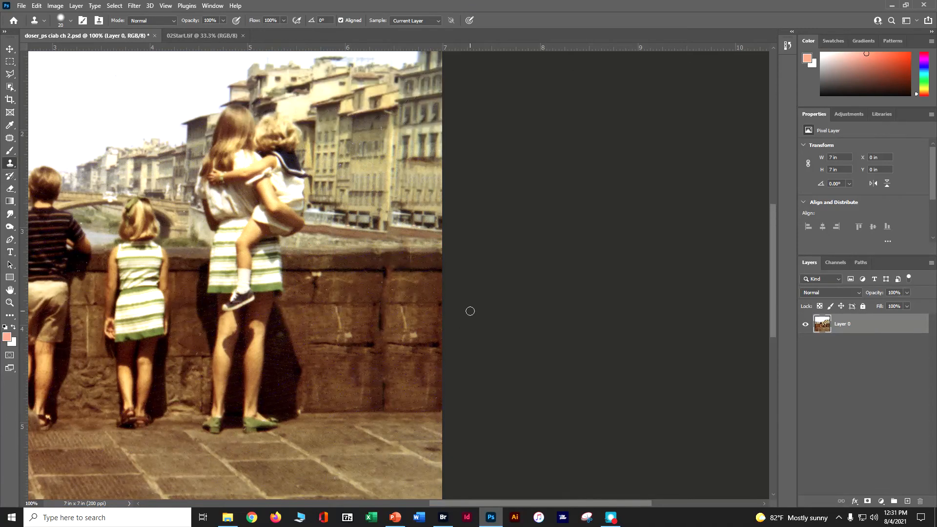
scroll(443, 283, up, 1)
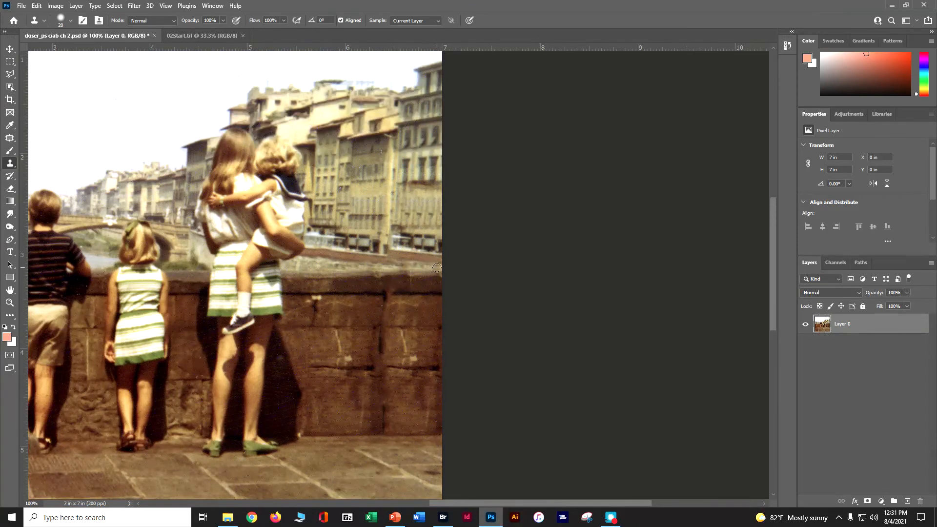
key(bracketright)
key(bracketright)
key(bracketright)
key(bracketright)
key(bracketright)
drag(401, 259, 307, 256)
key(ctrl+z)
key(bracketright)
key(bracketright)
key(bracketright)
key(bracketright)
Turn off Aligned, resample the red-brown strip beside the child and clone it evenly toward the photo's right edge
alt+click(442, 255)
drag(384, 254, 344, 256)
click(340, 21)
alt+click(328, 254)
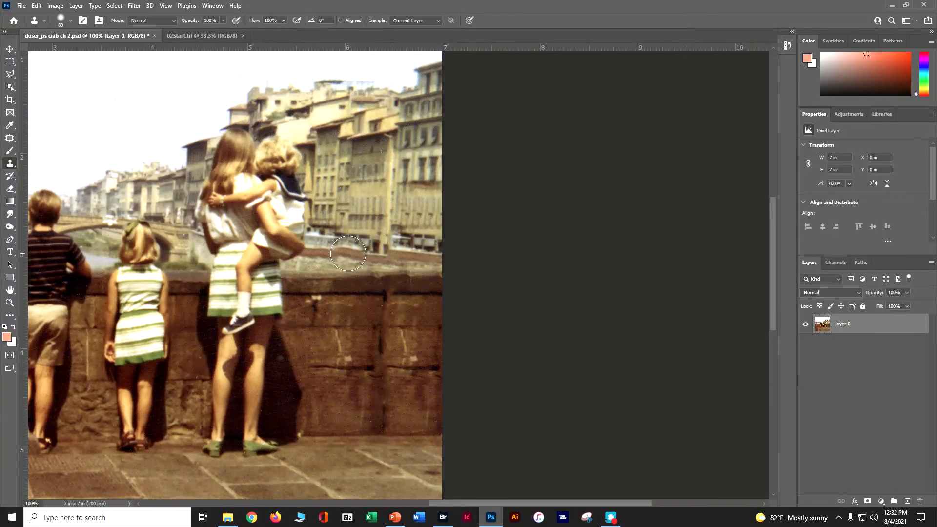
drag(346, 255, 369, 256)
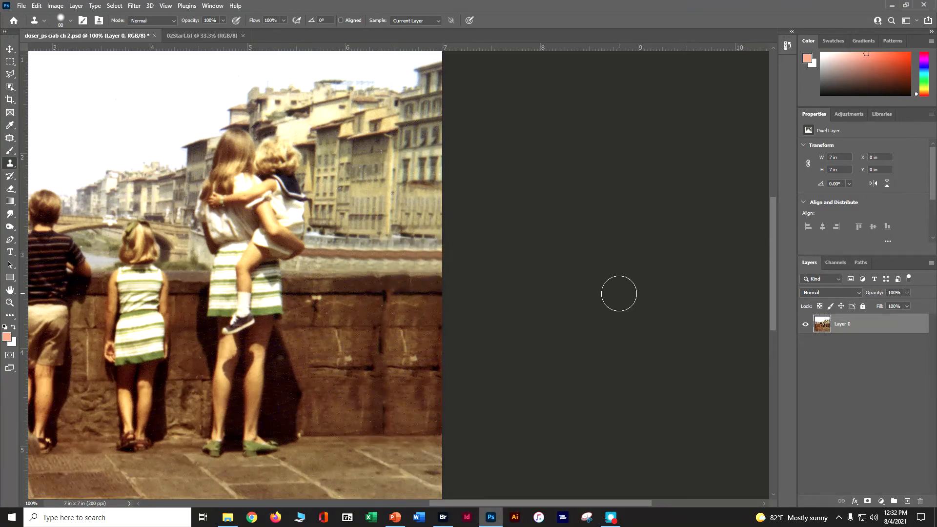
Switch to the Move tool and examine the children and the stone wall up close for dust specks
key(ctrl+minus)
key(ctrl+minus)
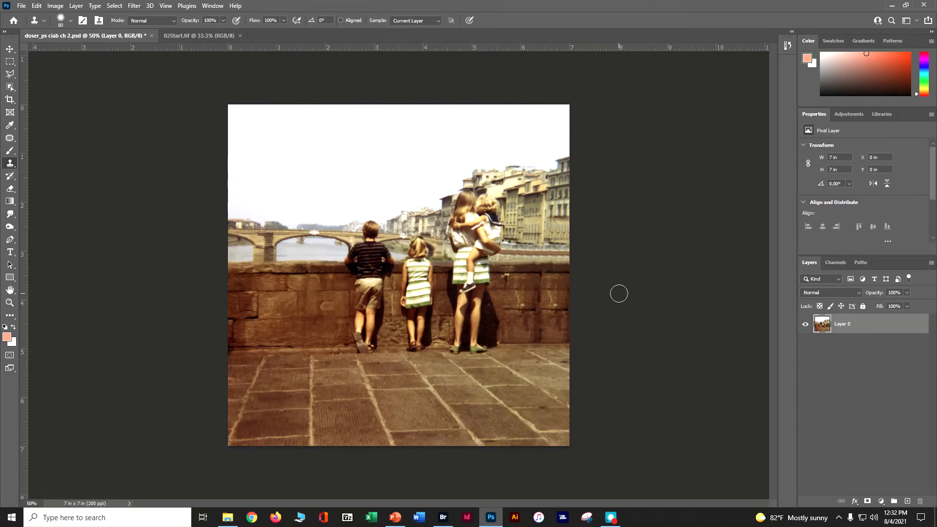
key(ctrl+plus)
key(ctrl+plus)
key(ctrl+plus)
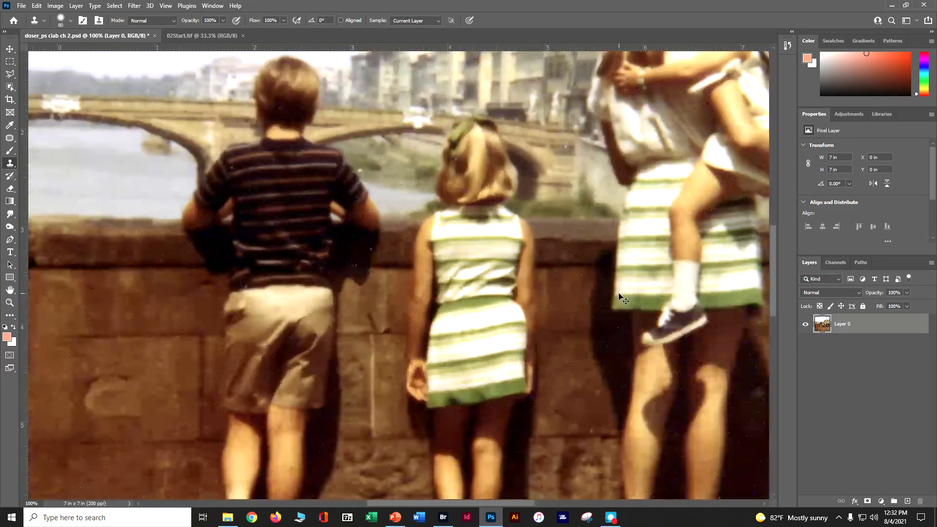
click(9, 49)
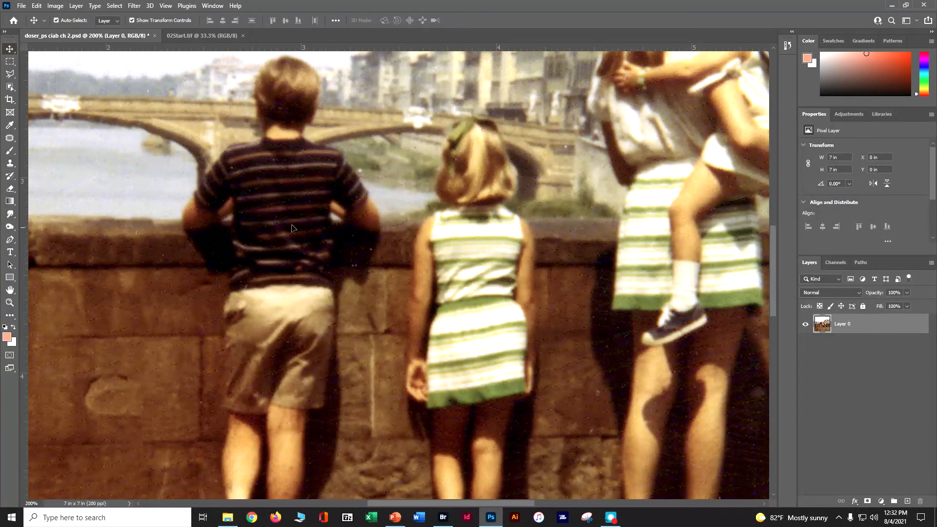
scroll(410, 327, down, 2)
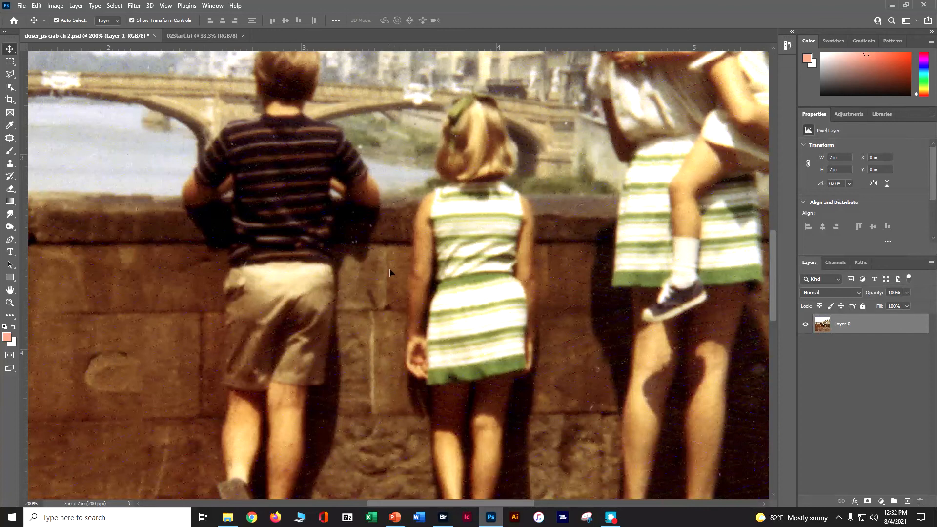
key(ctrl+plus)
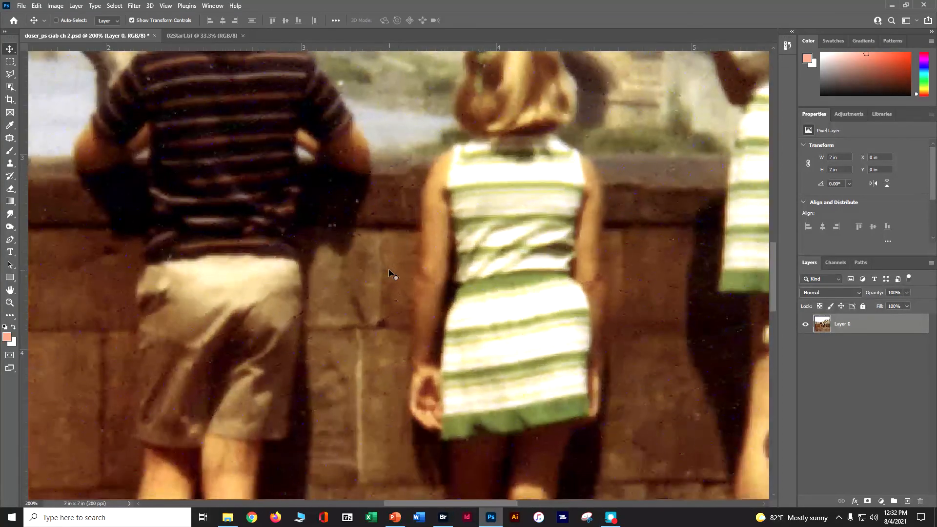
key(ctrl+plus)
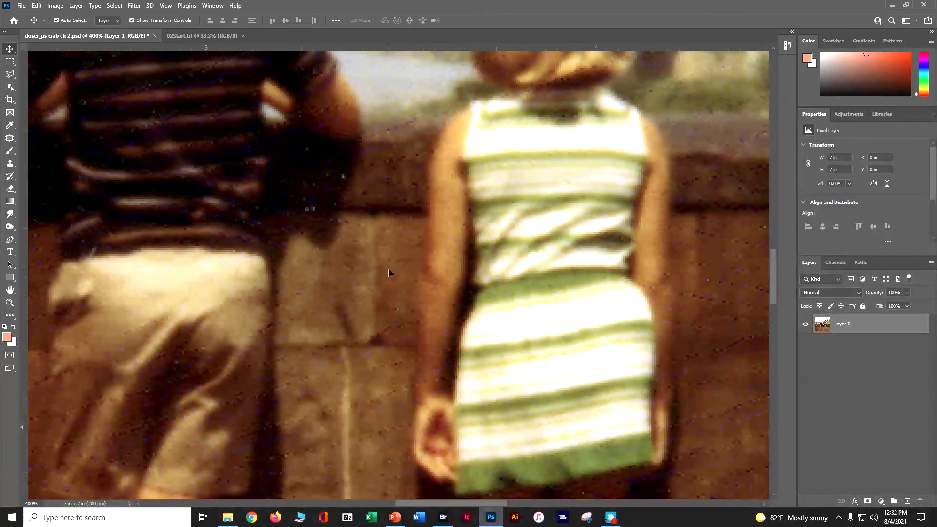
Apply the Dust & Scratches noise filter to the photo with a radius of 1 pixel and a threshold of 0 levels
click(134, 7)
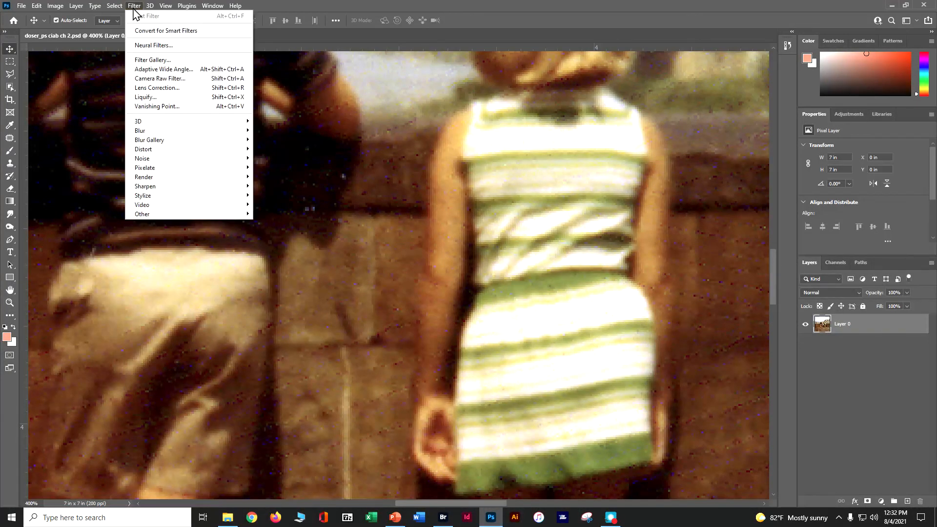
mouse_move(156, 160)
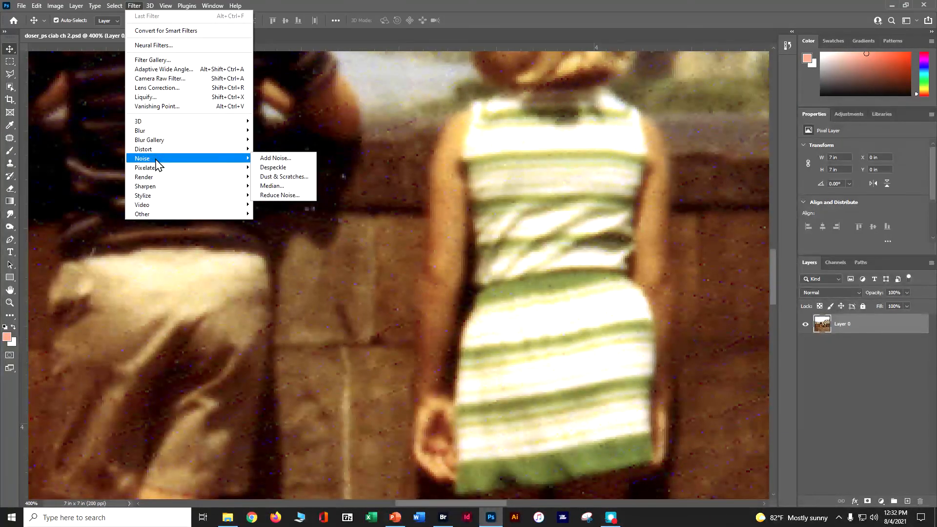
click(271, 176)
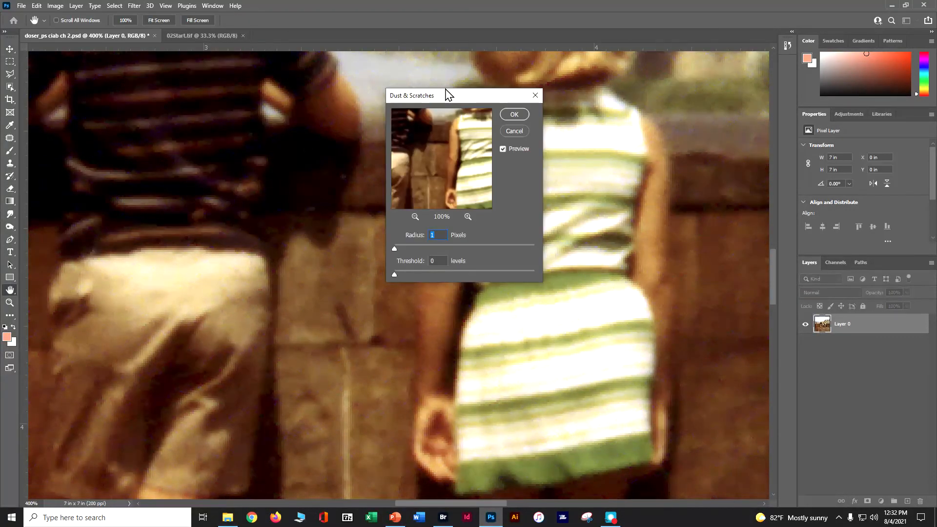
drag(447, 101, 627, 101)
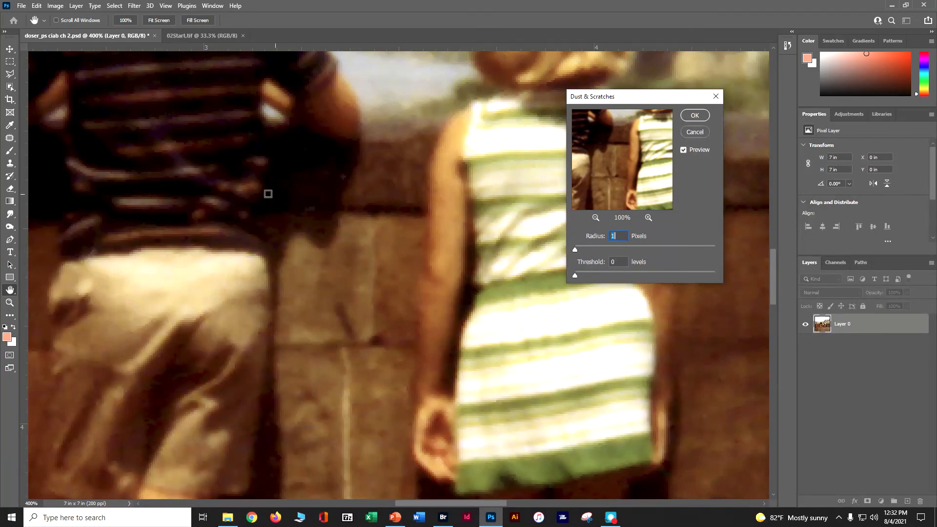
click(702, 118)
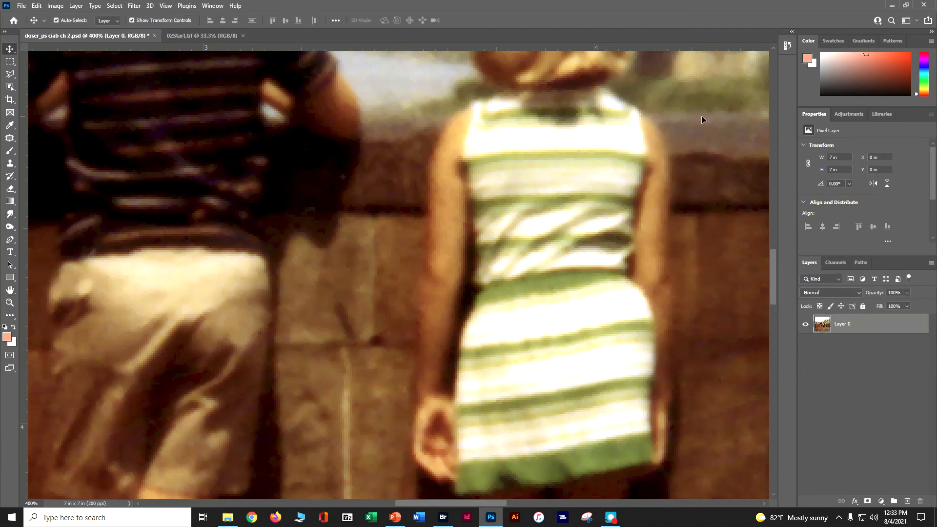
Apply Smart Sharpen to the whole photo with Amount 60%, Radius 1.5 px, Reduce Noise 10% and Remove set to Lens Blur
key(ctrl+minus)
key(ctrl+minus)
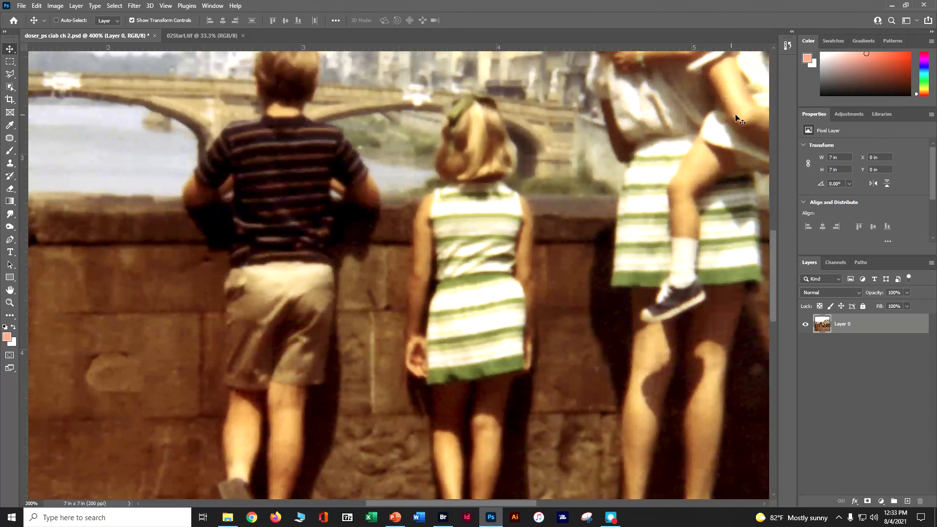
key(ctrl+minus)
key(ctrl+minus)
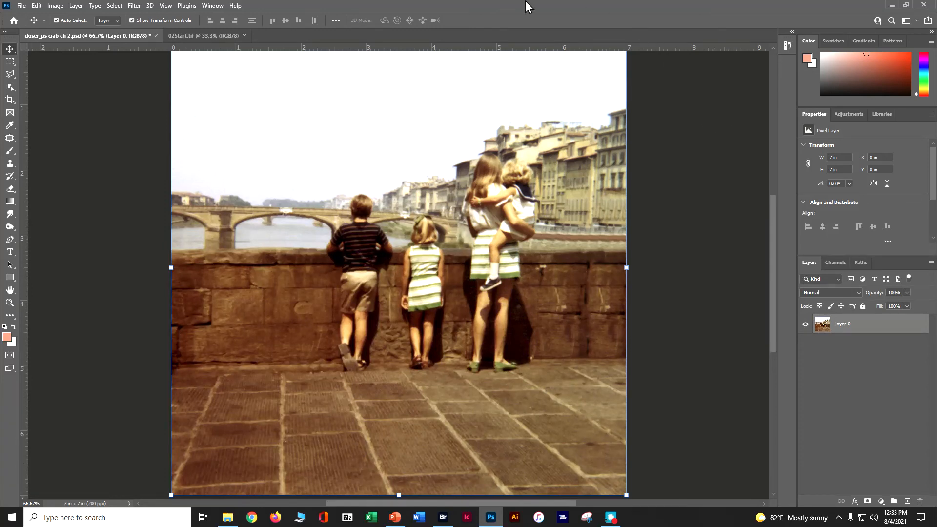
click(135, 6)
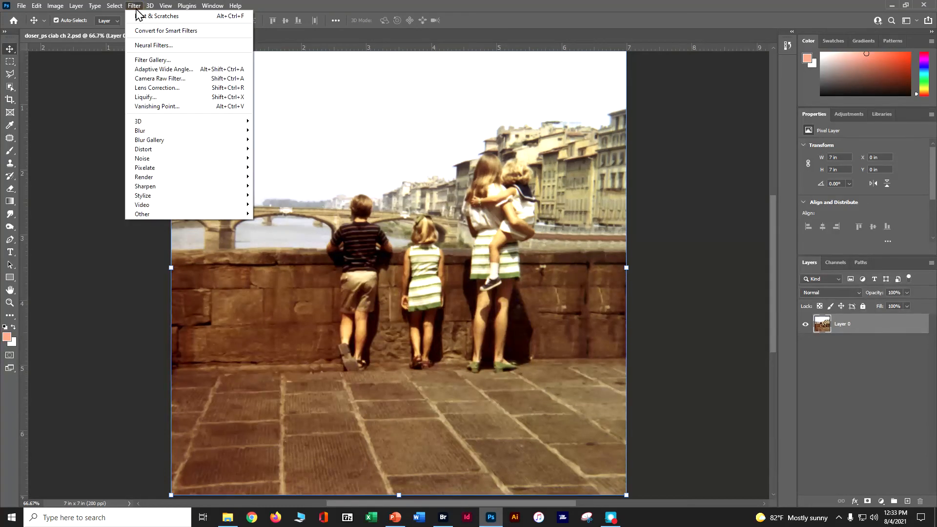
mouse_move(144, 190)
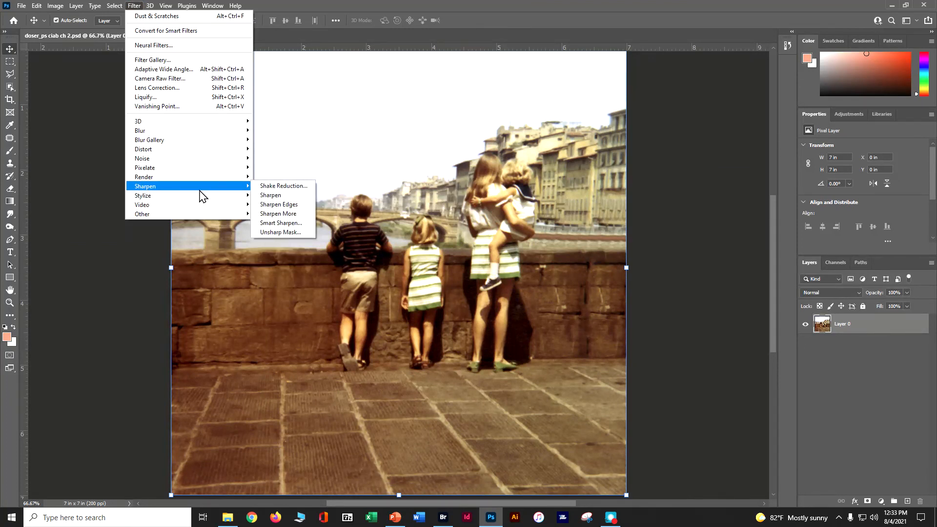
click(281, 223)
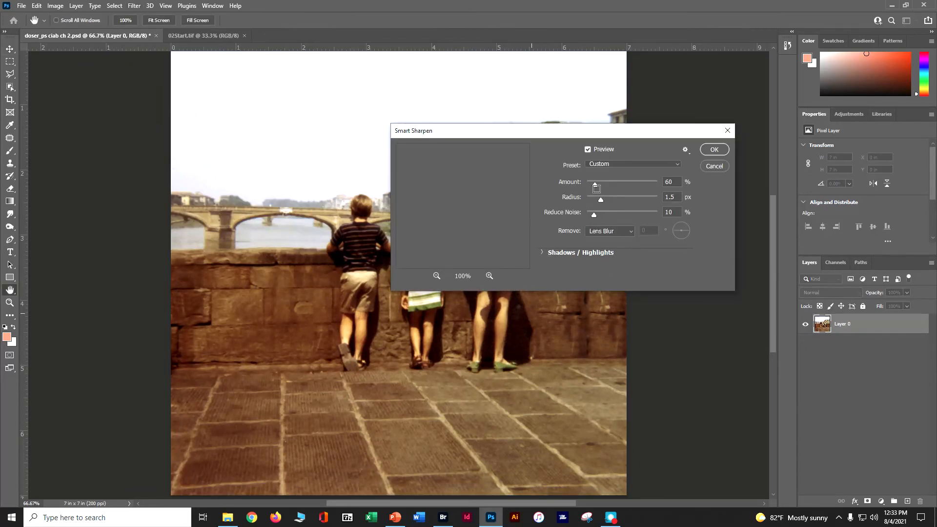
drag(602, 134, 604, 227)
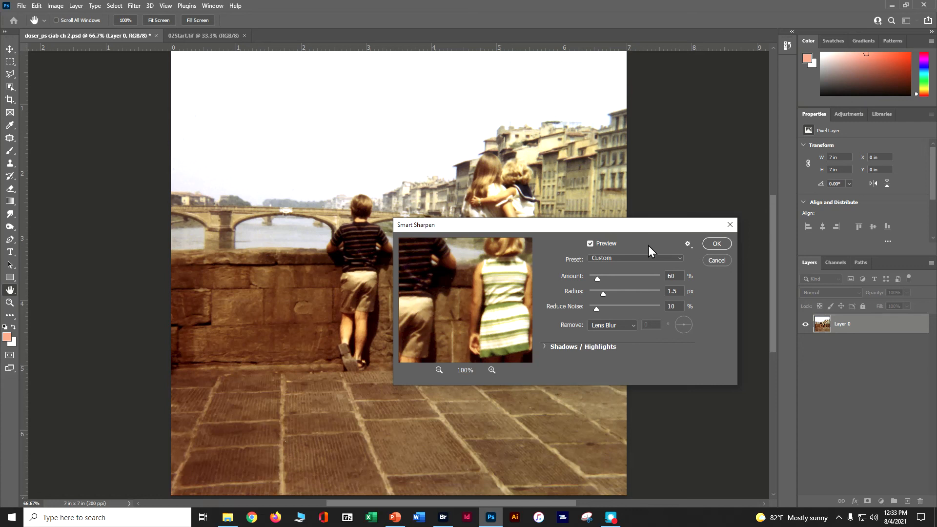
click(678, 259)
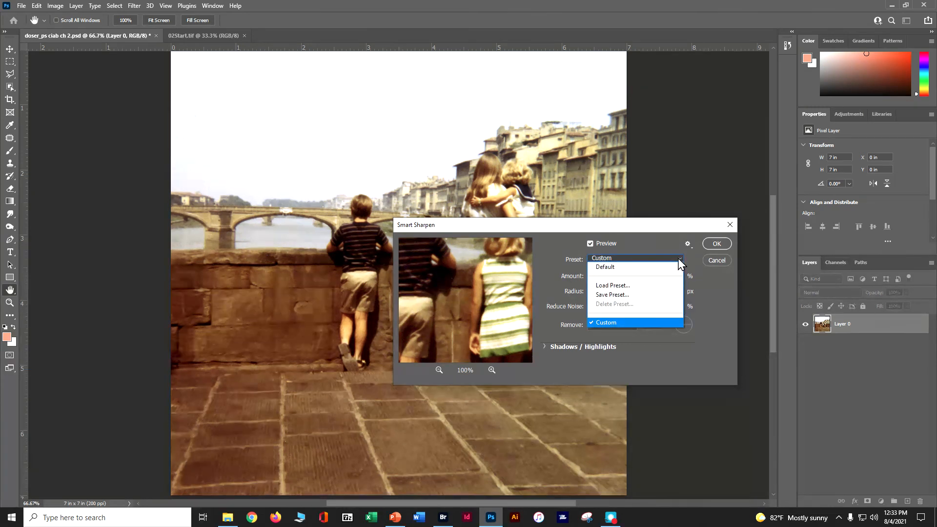
click(678, 259)
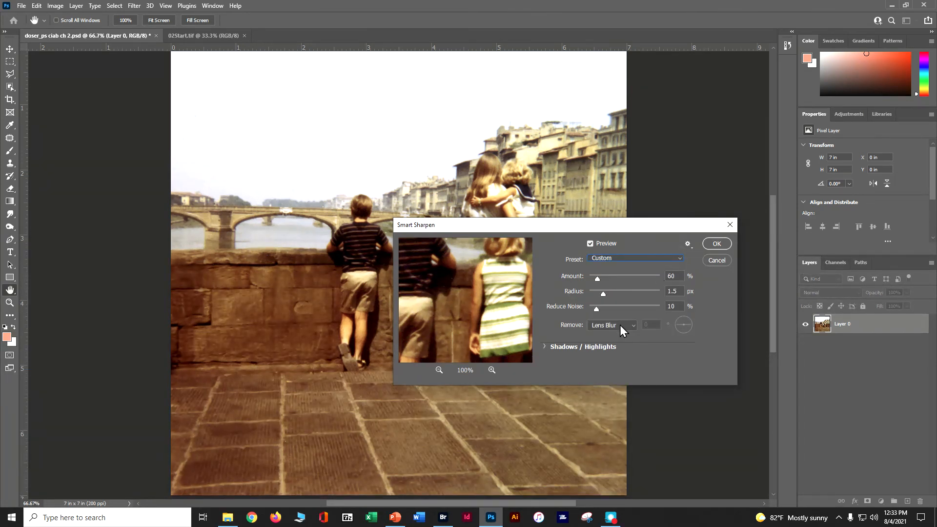
click(672, 276)
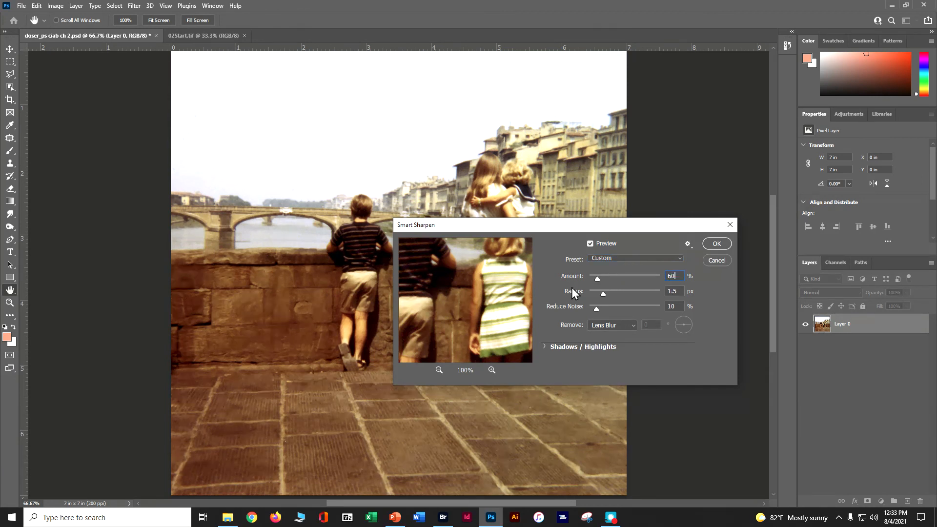
click(672, 291)
text(1.5)
click(711, 244)
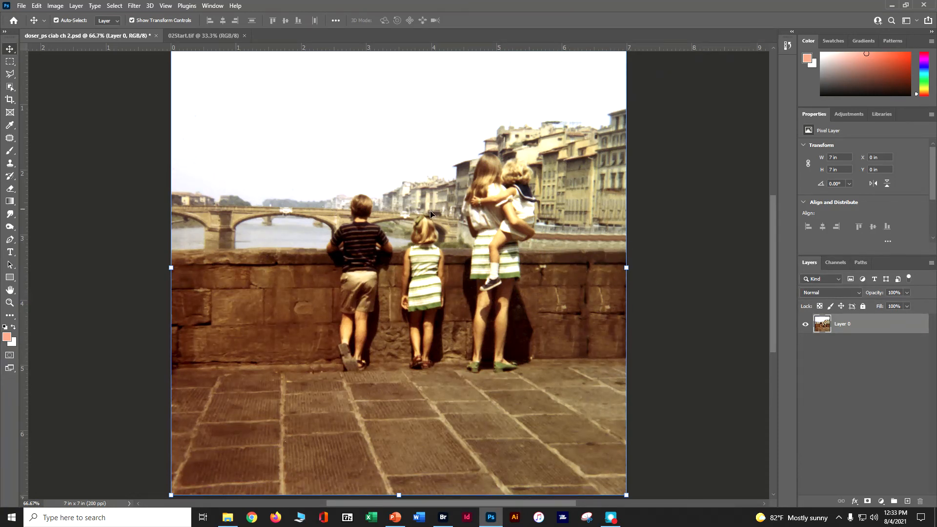
Compare the retouched photo with the original in 02Start.tif and save the retouched PSD file
click(201, 37)
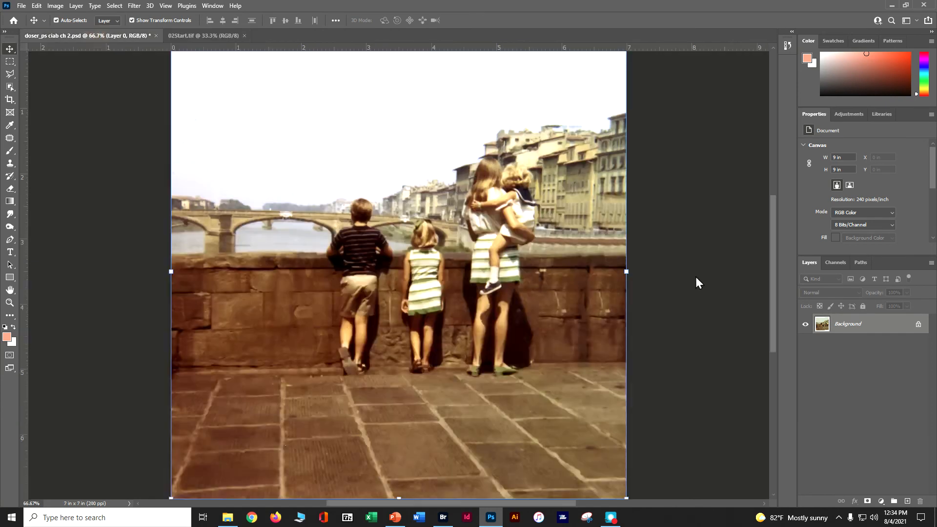
click(95, 36)
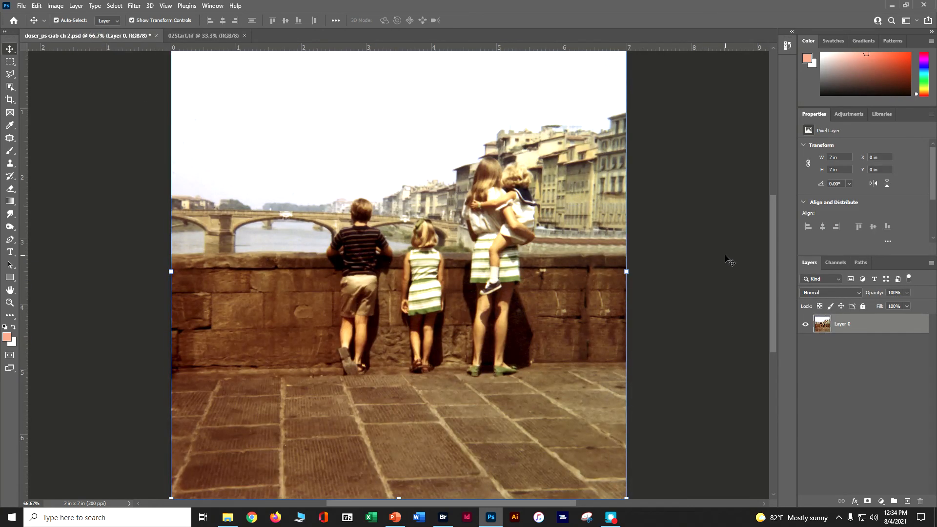
key(ctrl+minus)
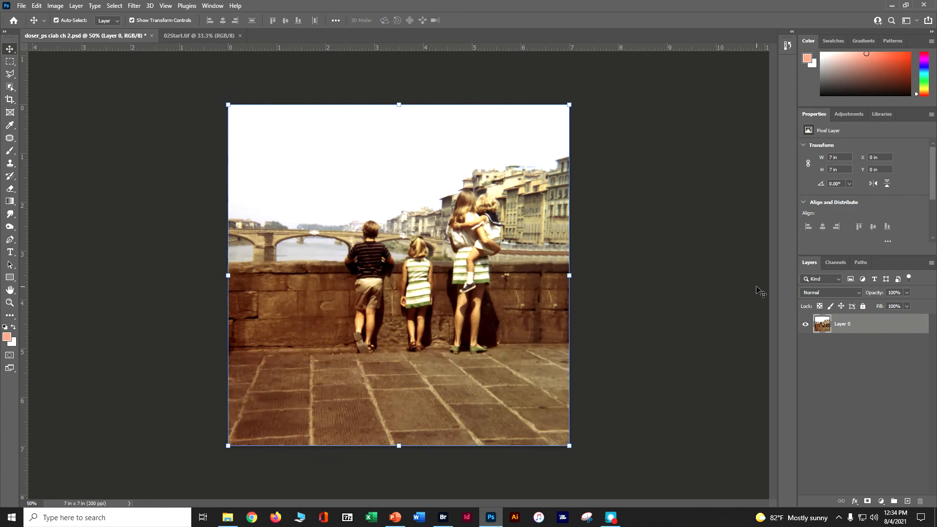
key(ctrl+s)
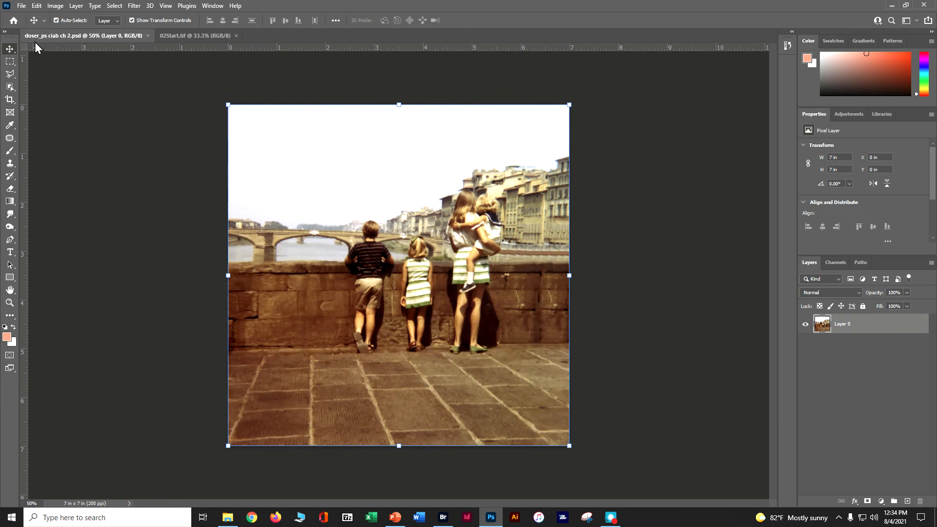